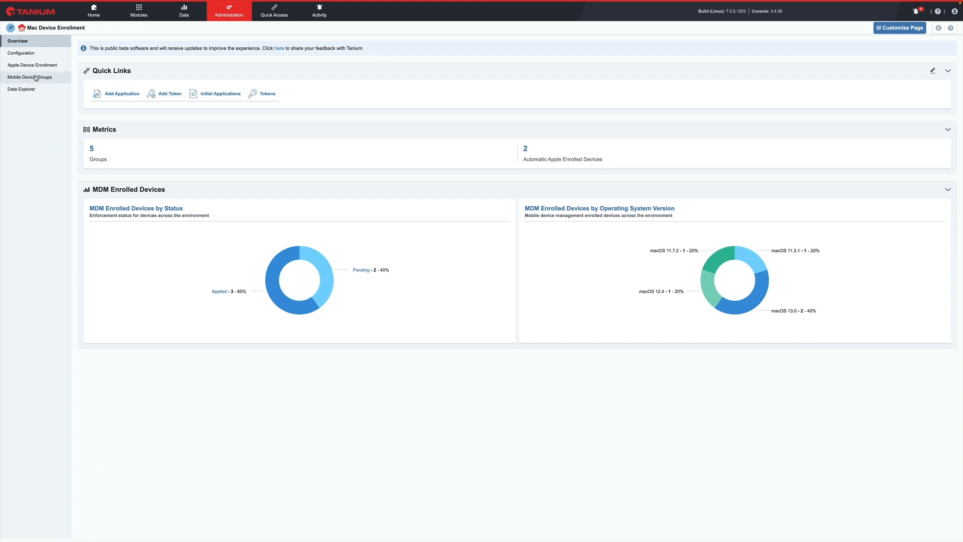
Step: Review the Enforce SME - Kofi enrollment token and its Automated Device Enrollment - Kofi profile
left_click(22, 52)
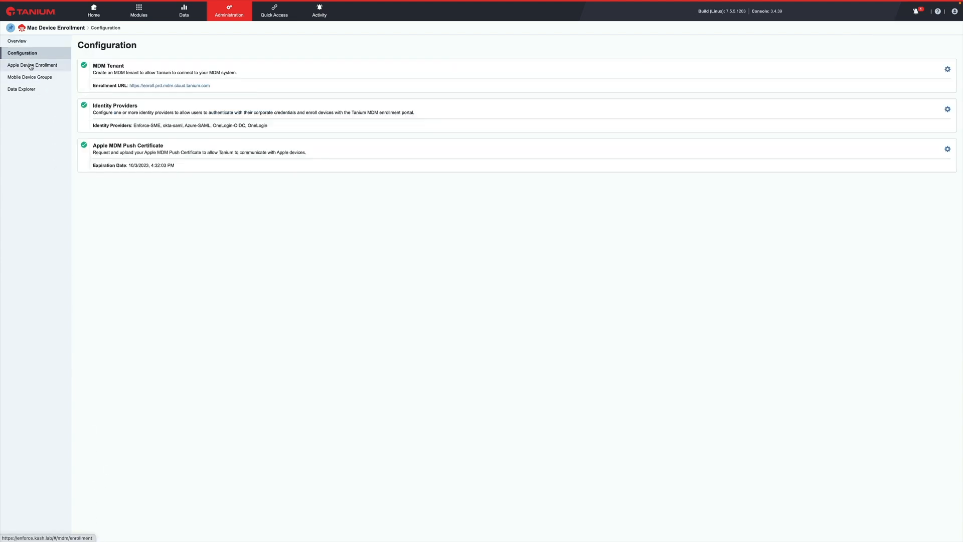
left_click(31, 66)
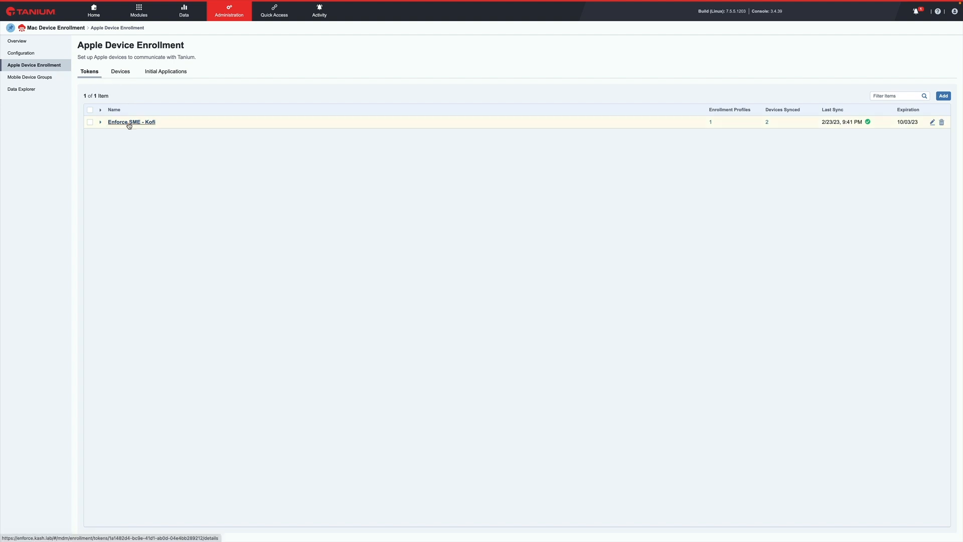
left_click(129, 122)
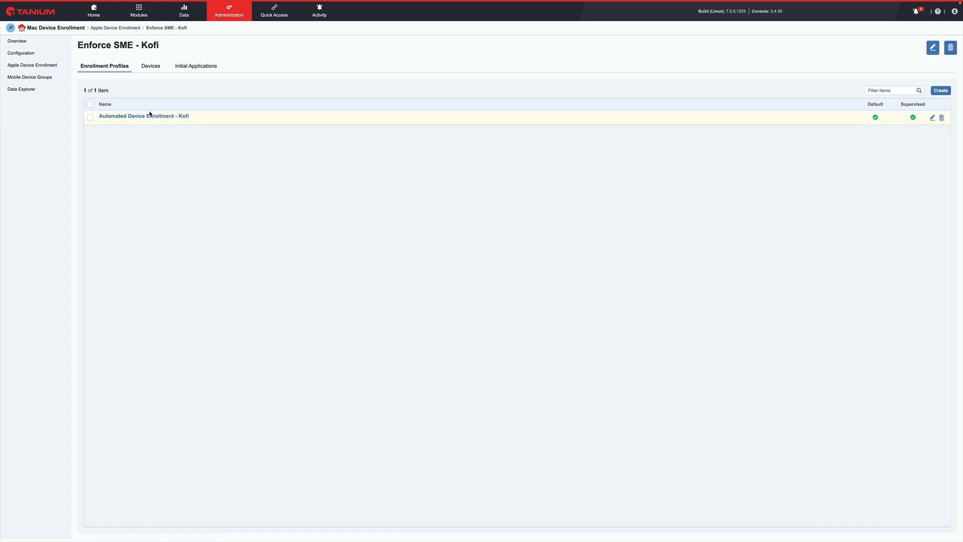
left_click(149, 116)
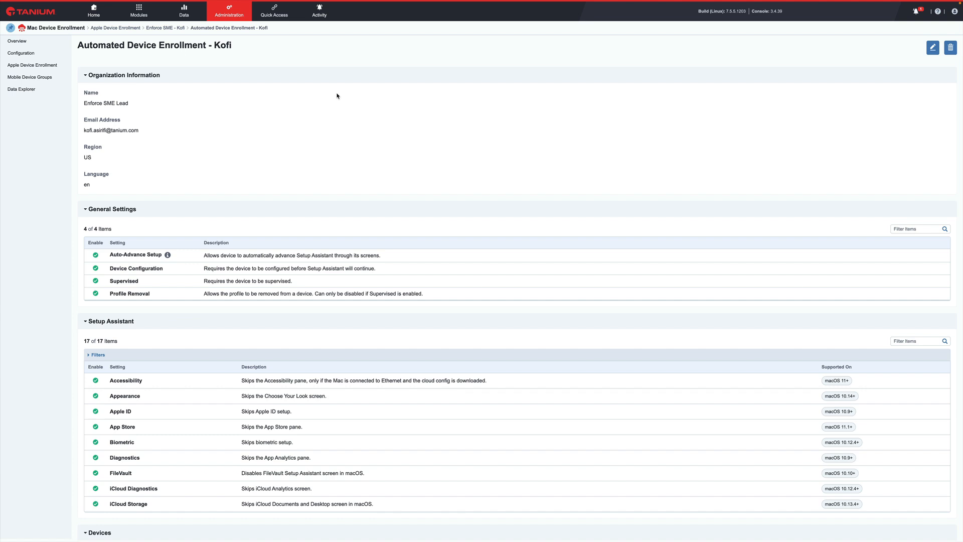
Step: Check the token's synced devices and enrollment profiles, then list enrolled devices in Data Explorer
left_click(165, 28)
left_click(152, 68)
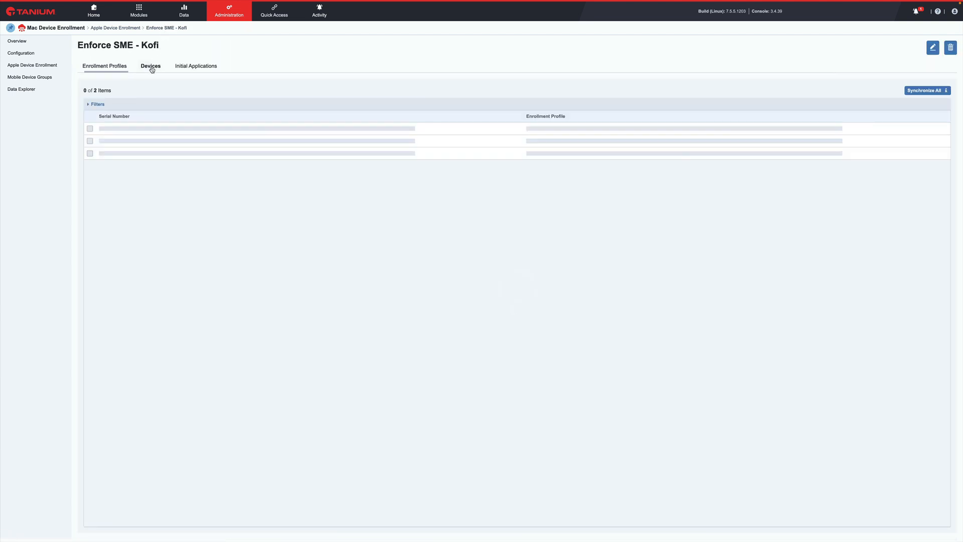
left_click(94, 68)
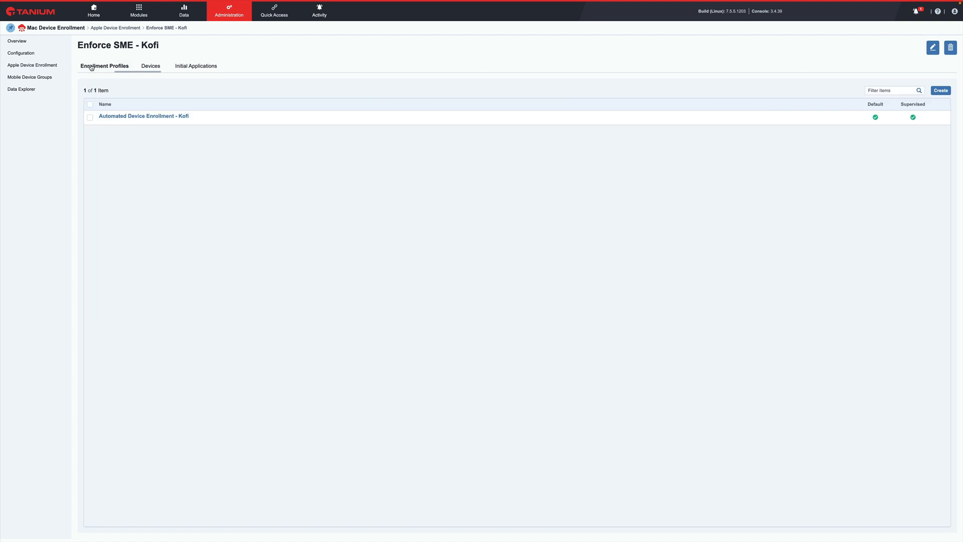
left_click(23, 89)
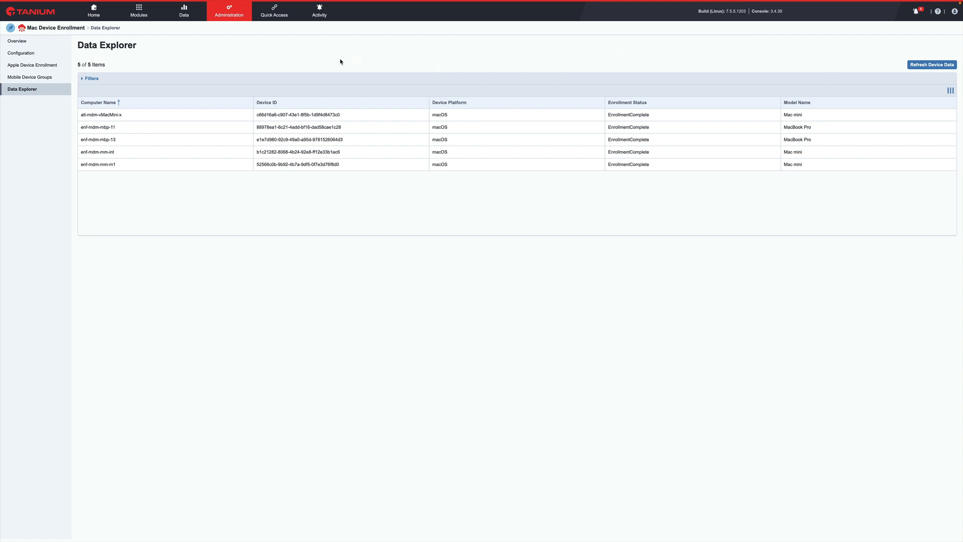
Step: Go to the Enforce module overview from the Modules menu
left_click(132, 15)
mouse_move(142, 126)
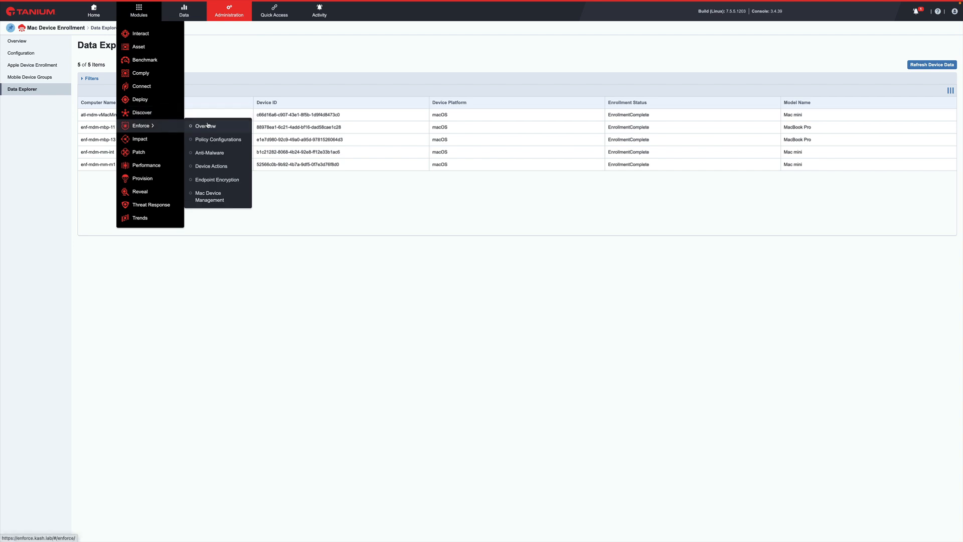
left_click(145, 126)
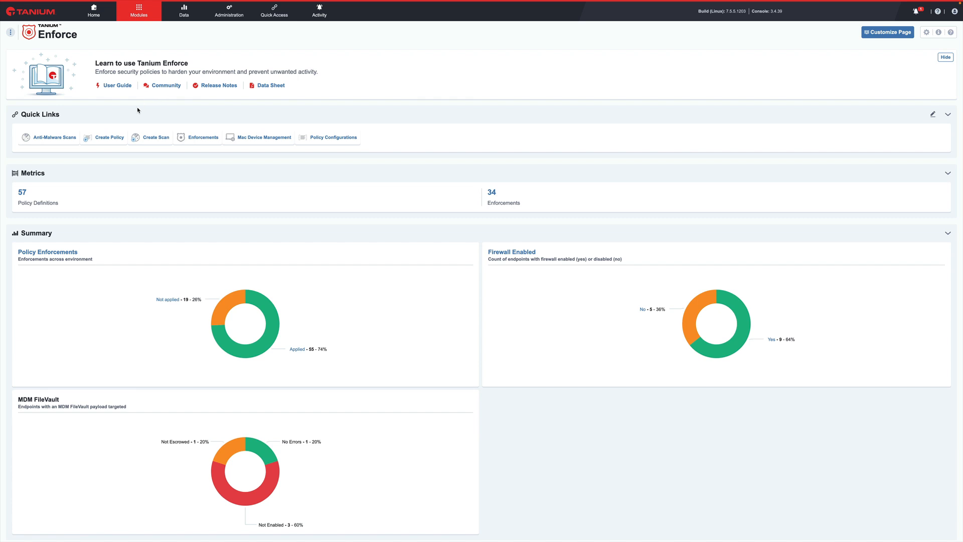
Step: Create a new policy named MAC DEMO of type Mac Device Configuration Profile
left_click(106, 138)
left_click(96, 103)
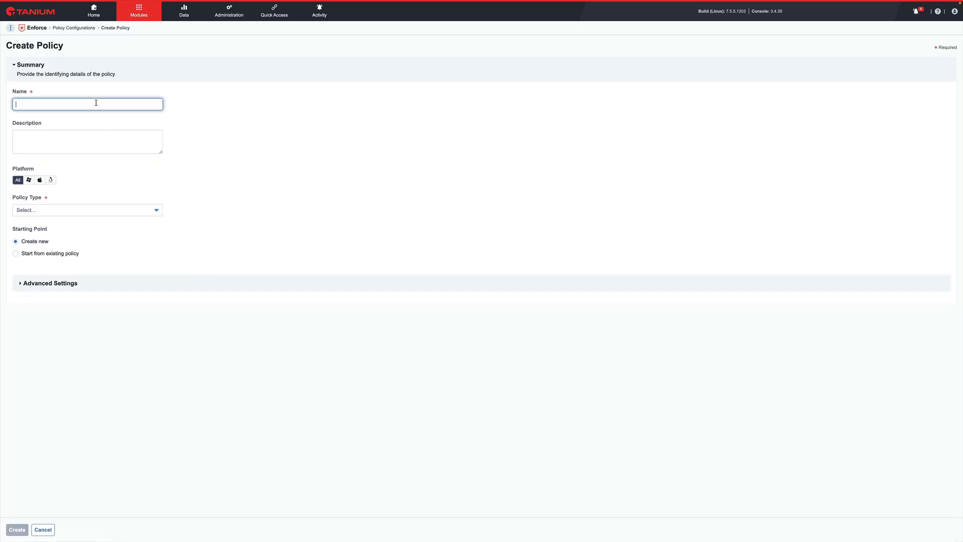
type("MAC D")
type("EMO")
left_click(110, 210)
scroll(105, 305, "down", 2)
scroll(105, 305, "down", 1)
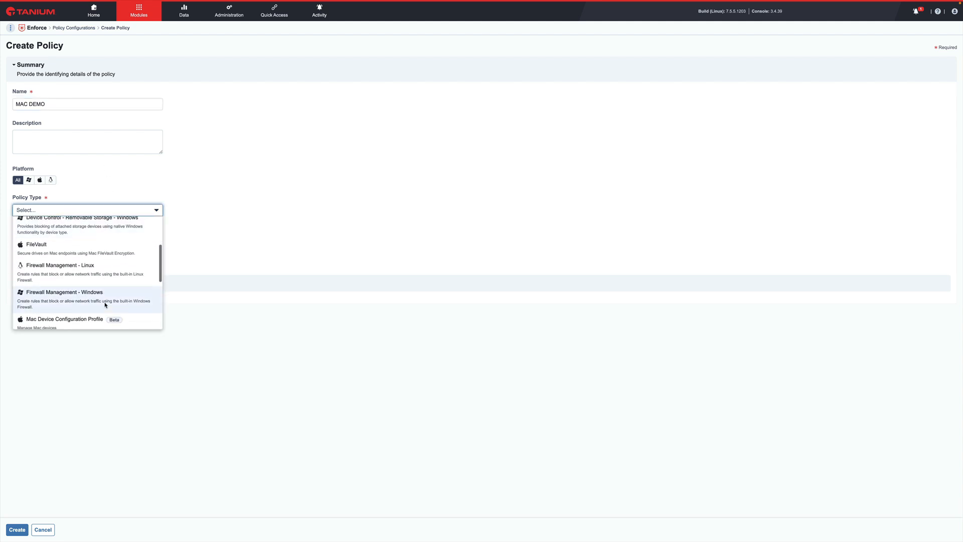
key("Return")
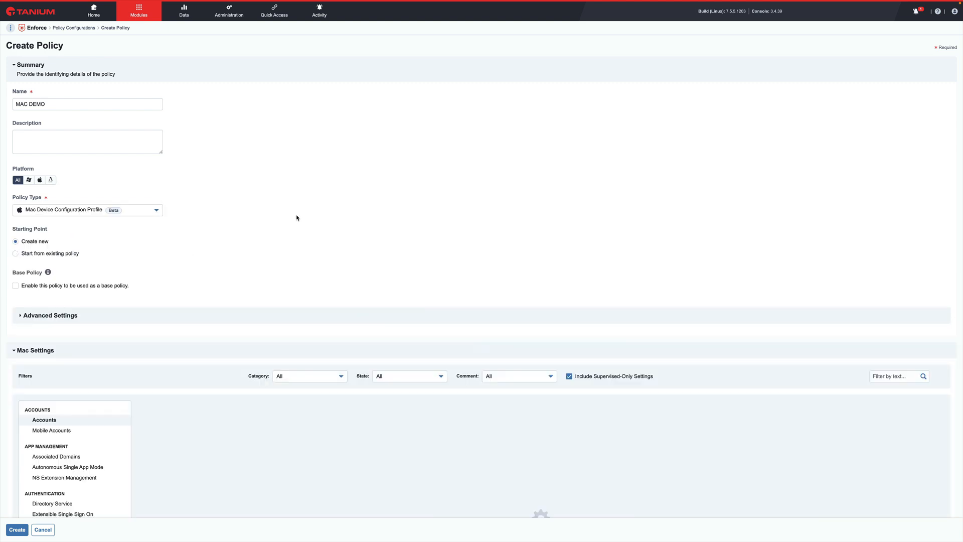
left_click(141, 211)
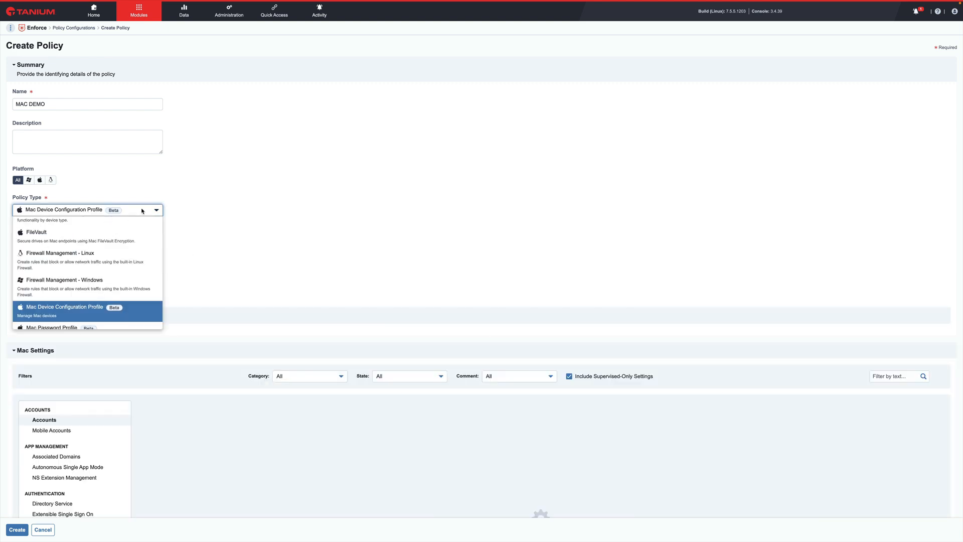
left_click(141, 210)
scroll(227, 220, "down", 3)
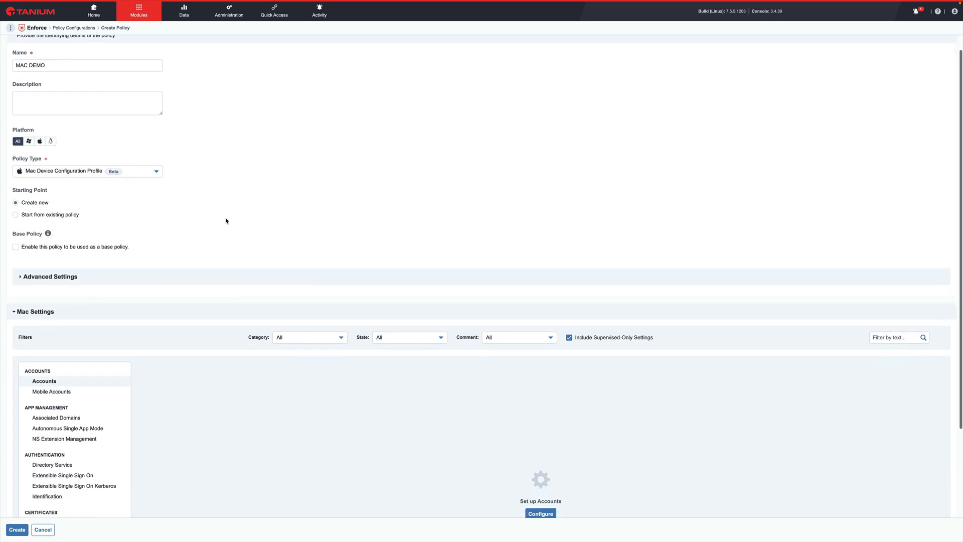
scroll(226, 220, "down", 3)
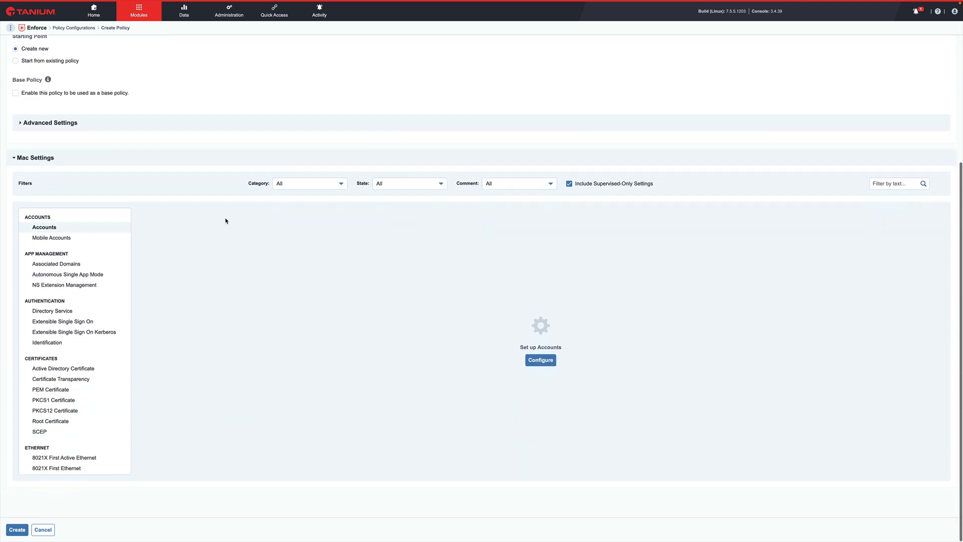
scroll(54, 316, "down", 2)
scroll(54, 317, "down", 1)
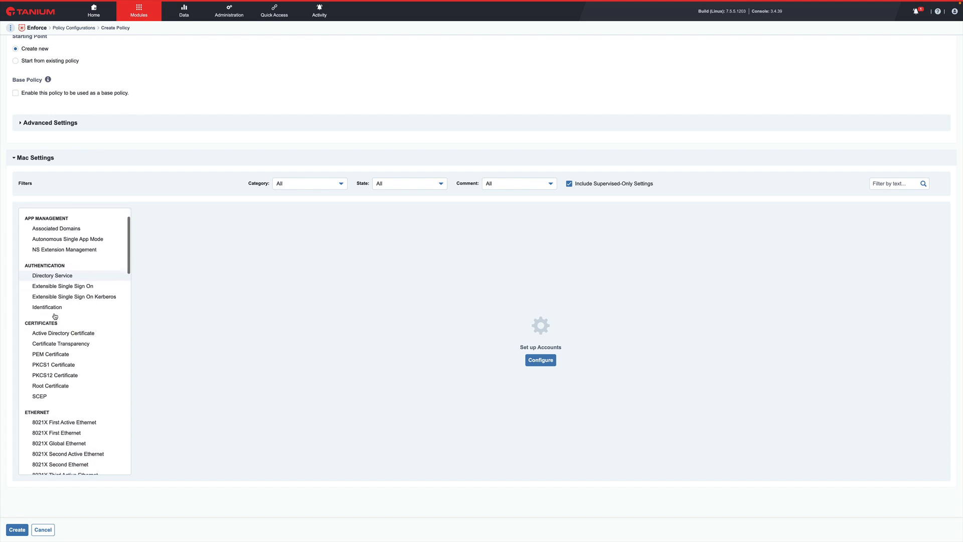
scroll(55, 317, "down", 1)
scroll(54, 317, "down", 1)
scroll(54, 317, "down", 1)
scroll(55, 317, "down", 2)
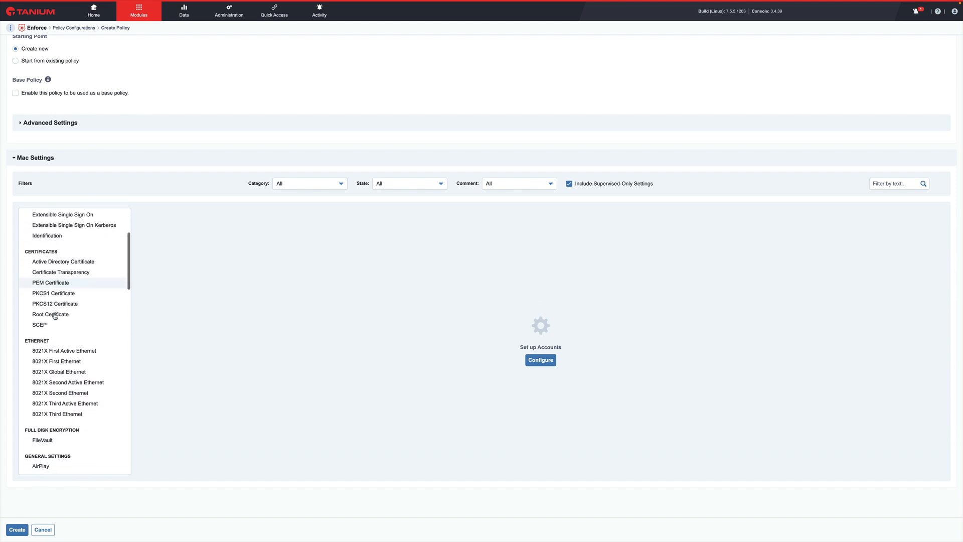
scroll(54, 317, "down", 2)
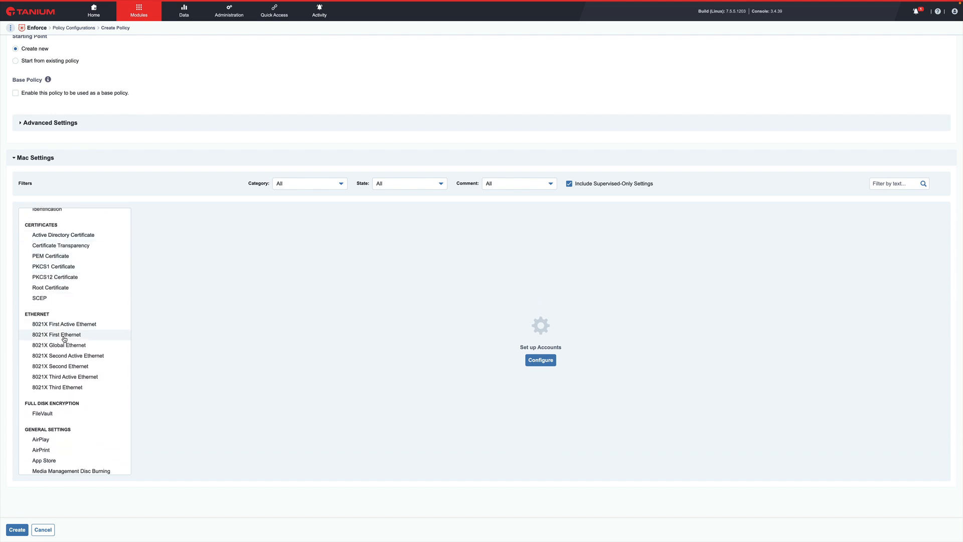
scroll(65, 339, "down", 2)
scroll(64, 340, "down", 1)
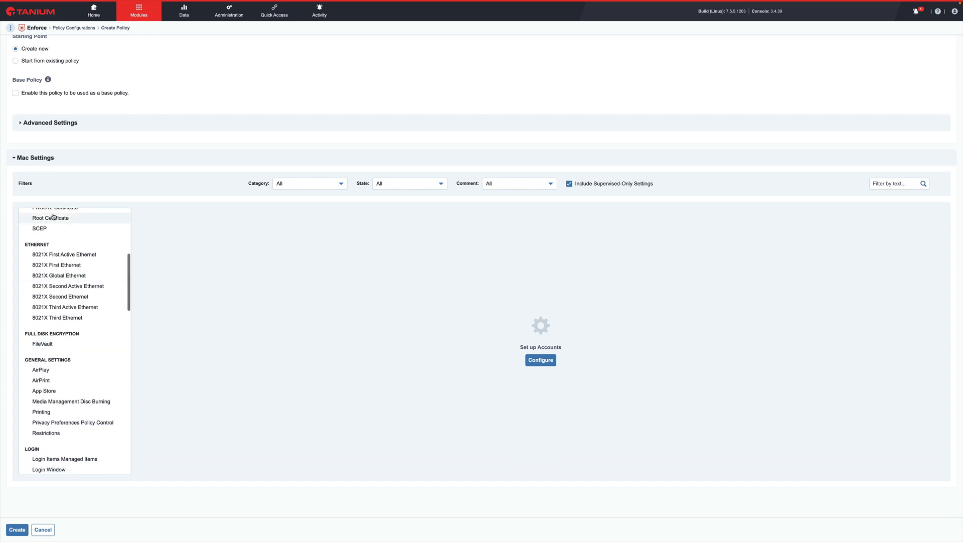
scroll(78, 164, "up", 2)
scroll(77, 162, "up", 2)
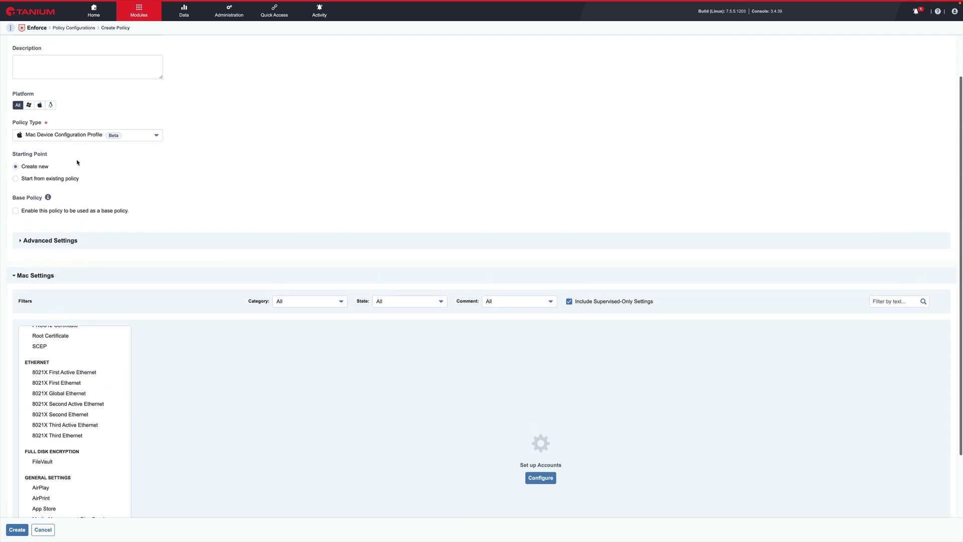
Step: Disable use as a base policy and begin configuring the profile's Restrictions settings
left_click(16, 211)
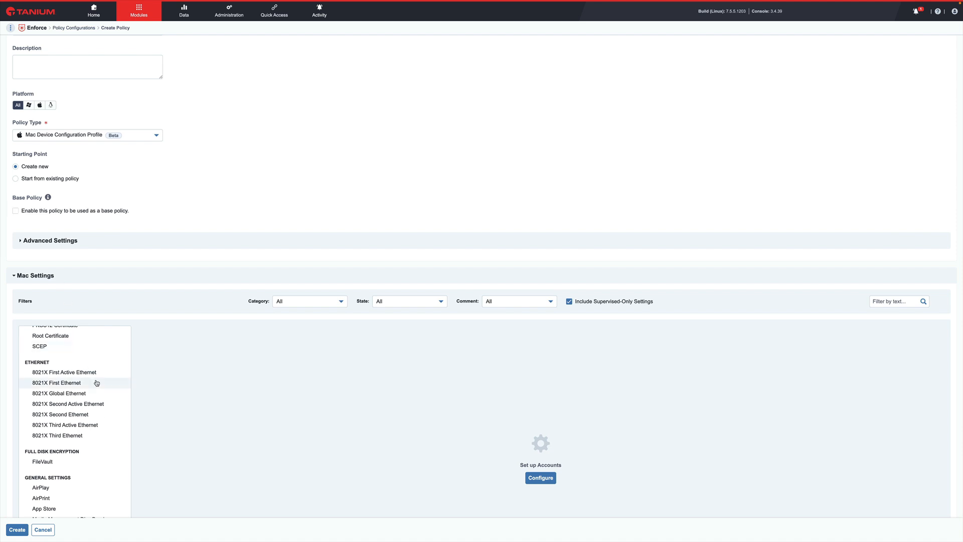
scroll(97, 383, "down", 1)
scroll(96, 382, "down", 2)
scroll(96, 382, "down", 1)
scroll(95, 383, "down", 1)
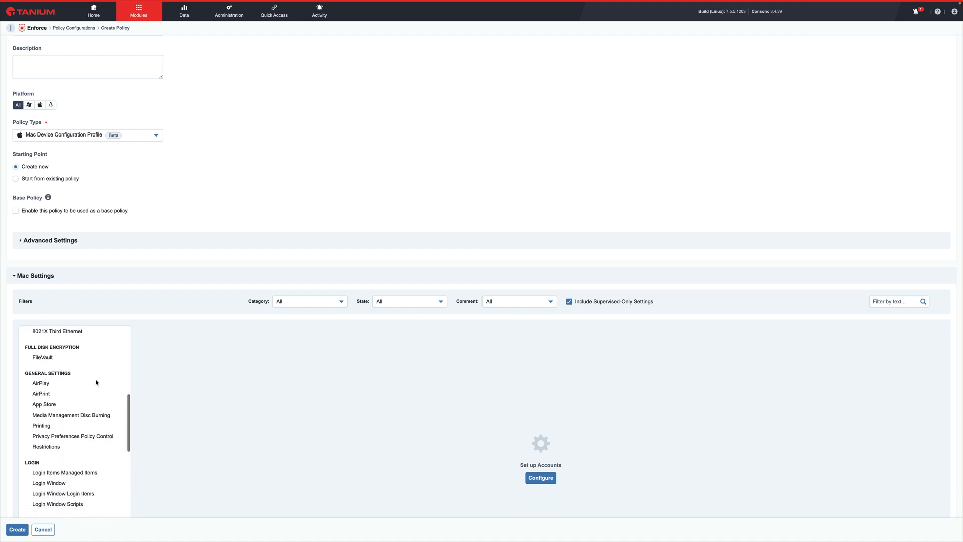
scroll(93, 387, "down", 1)
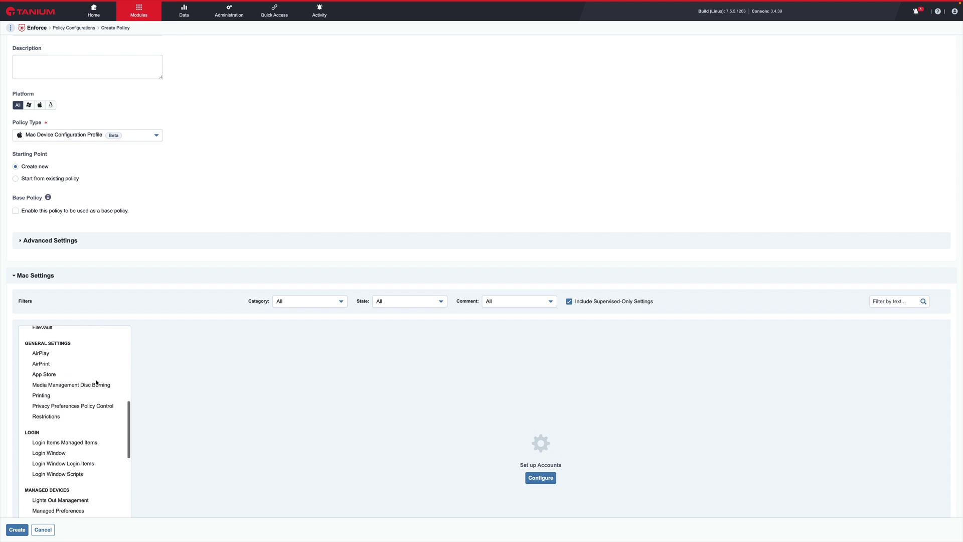
left_click(64, 416)
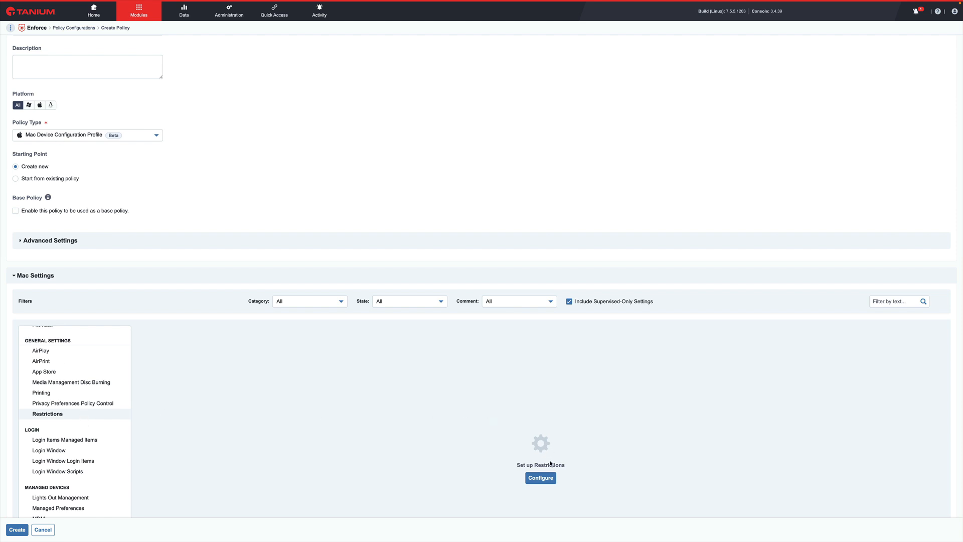
left_click(541, 479)
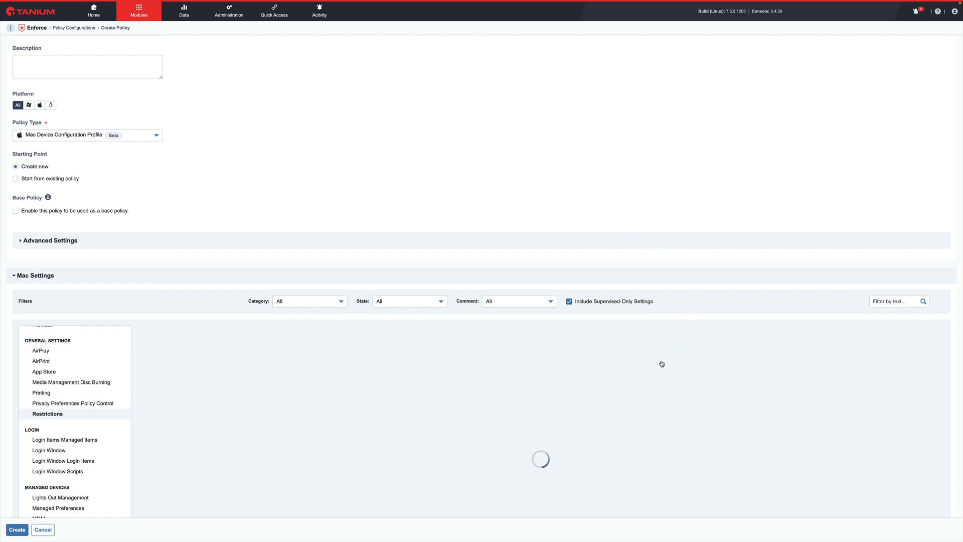
scroll(525, 338, "down", 2)
scroll(554, 376, "down", 2)
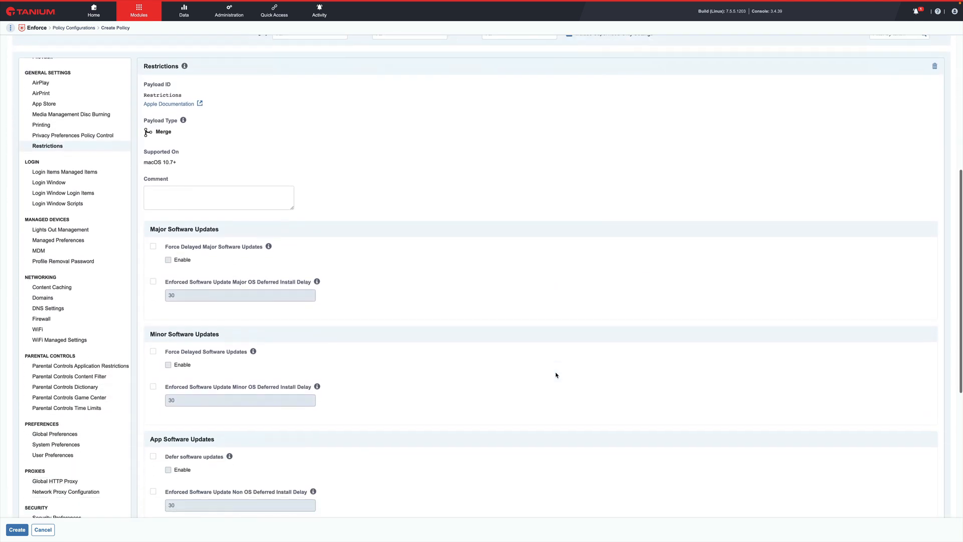
scroll(592, 402, "down", 3)
scroll(591, 403, "down", 5)
scroll(610, 354, "down", 3)
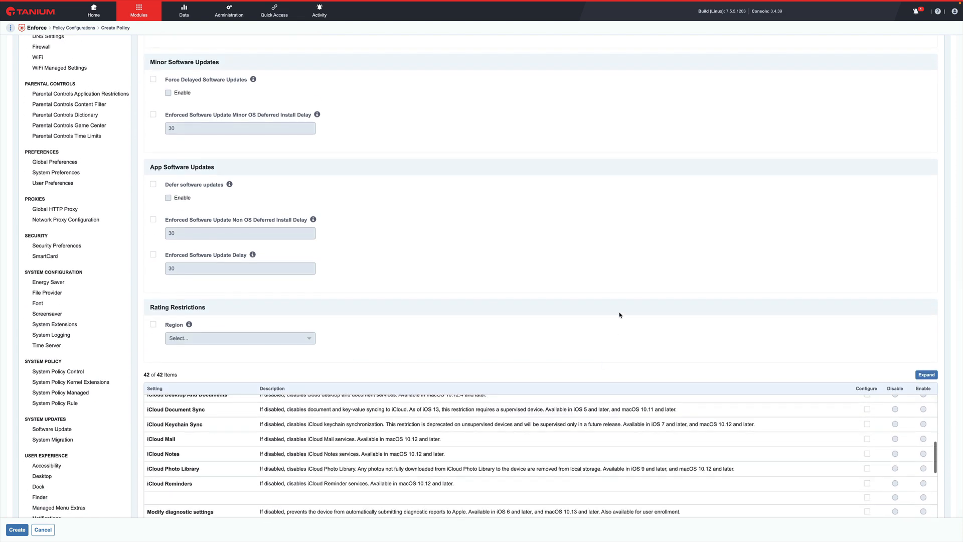
scroll(620, 314, "down", 3)
scroll(640, 371, "up", 3)
scroll(639, 371, "up", 2)
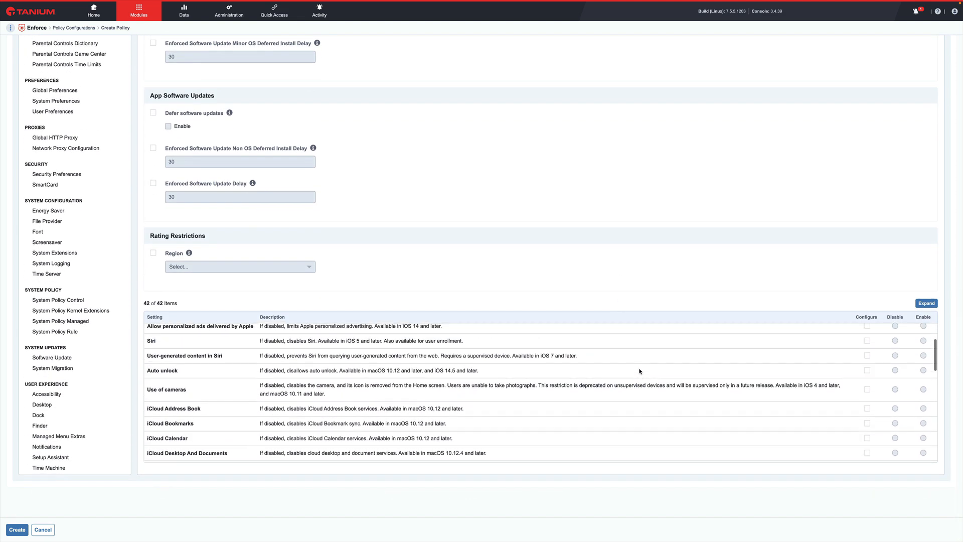
Step: Configure the Use of cameras and AirDrop restrictions, setting both to Disable
left_click(867, 391)
left_click(896, 390)
scroll(789, 382, "up", 2)
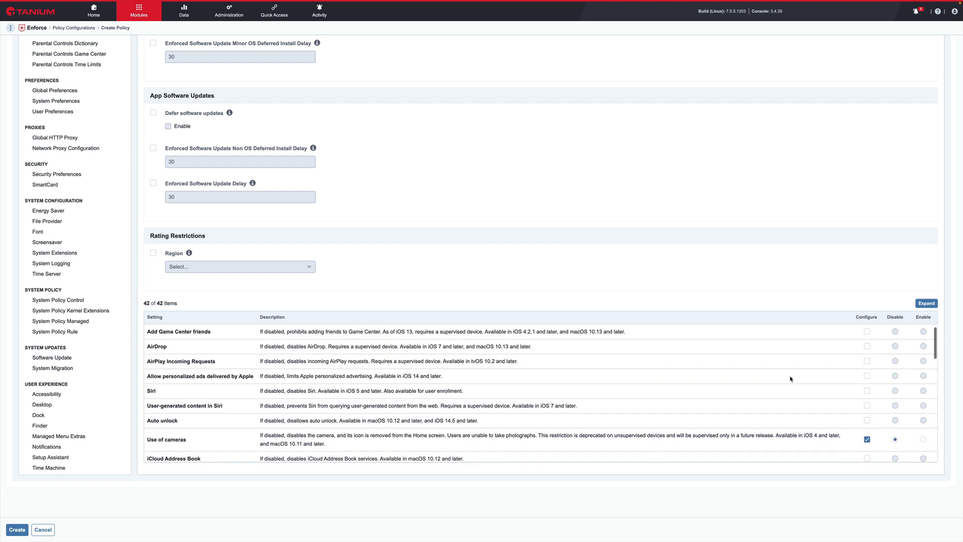
left_click(867, 347)
Step: Save the MAC DEMO policy and start an enforcement named MAC ENDPOINTS
left_click(17, 530)
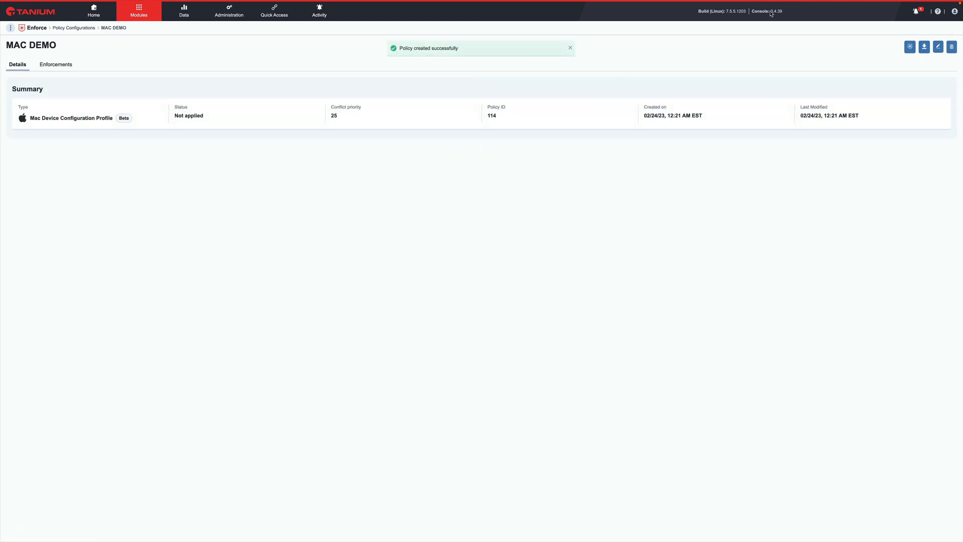
left_click(910, 47)
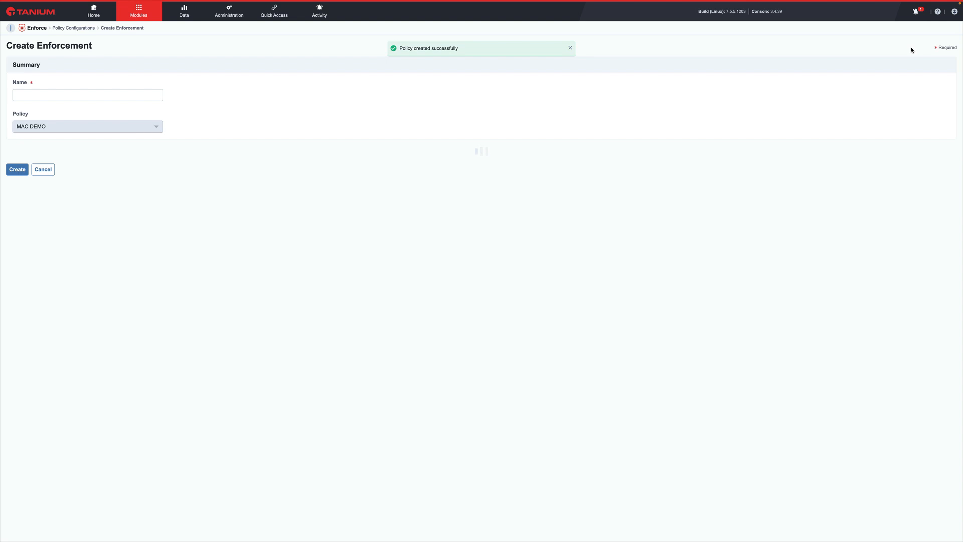
left_click(51, 93)
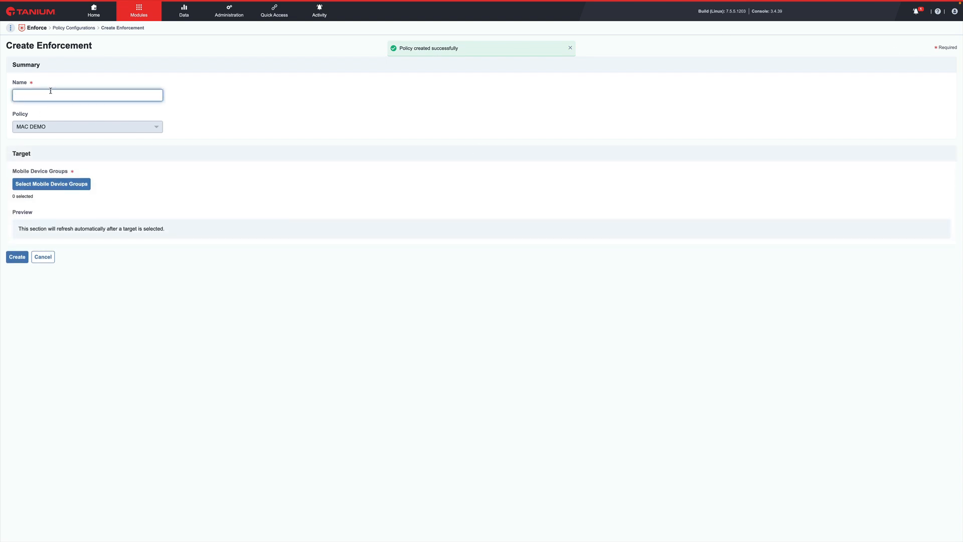
type("MACENDPOI")
type("NTS")
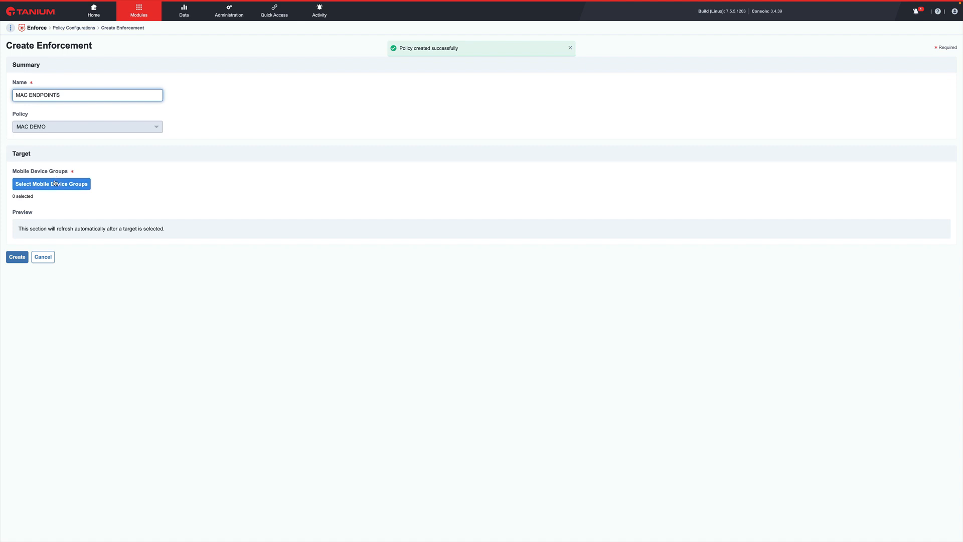
Step: Target the All Macs mobile device group and create the MAC ENDPOINTS enforcement
left_click(54, 185)
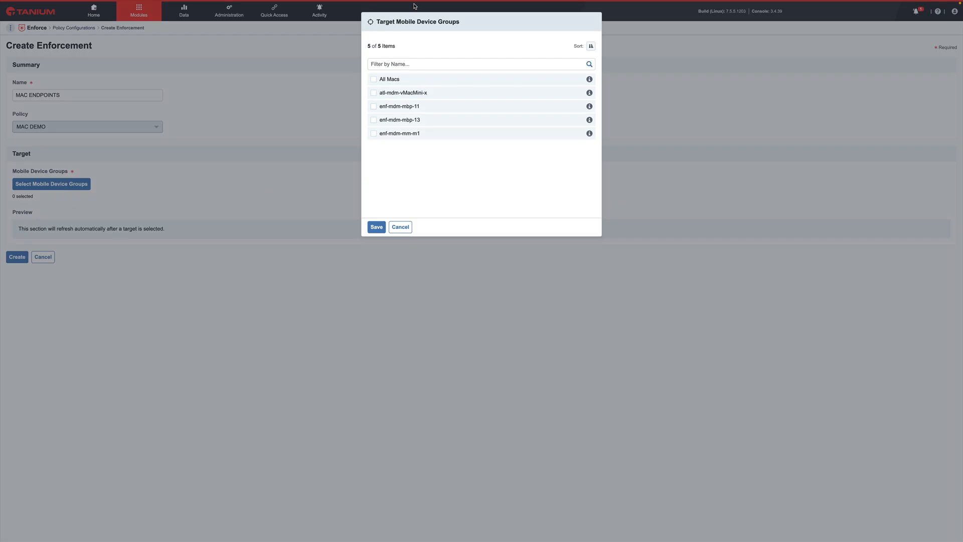
left_click(373, 79)
left_click(376, 227)
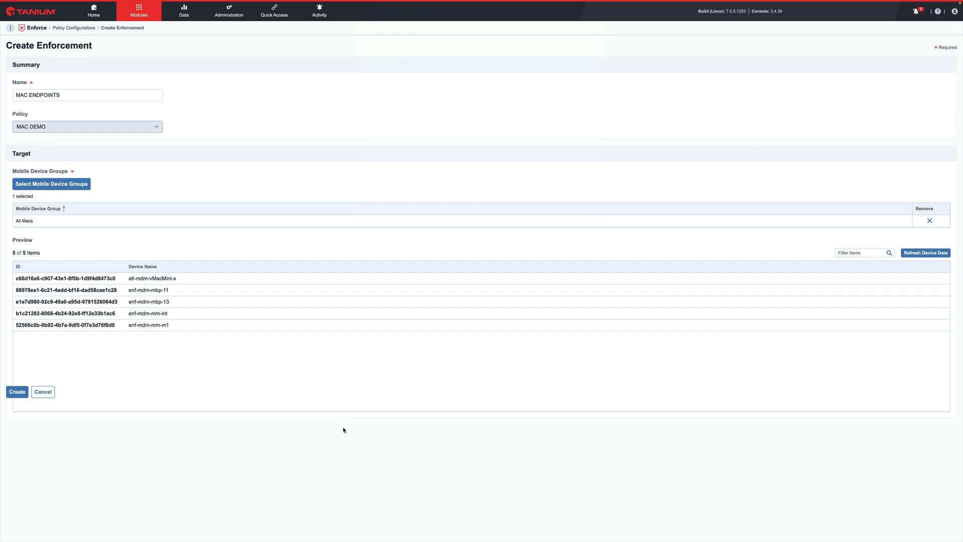
left_click(17, 391)
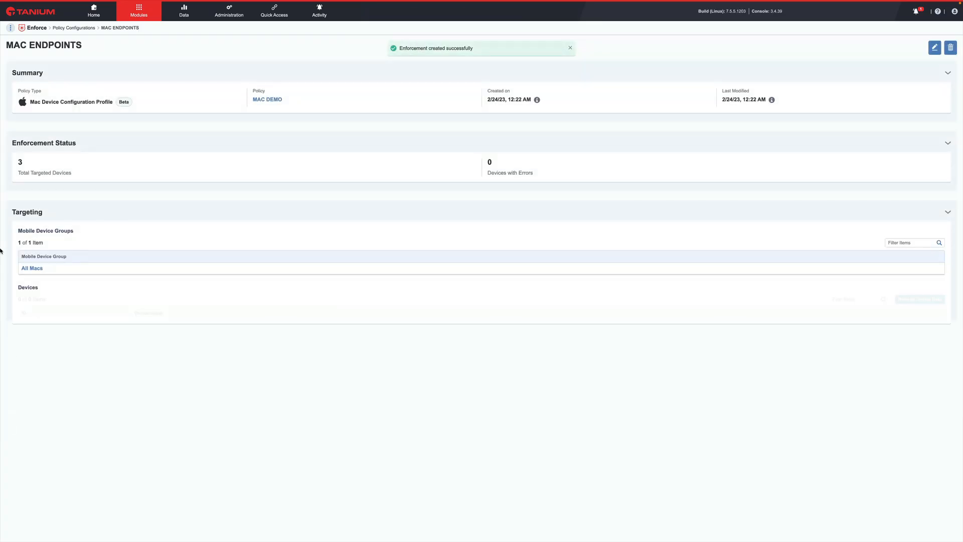
Step: In Mac Device Management select enf-mdm-mbp-11 and review its available actions
left_click(15, 102)
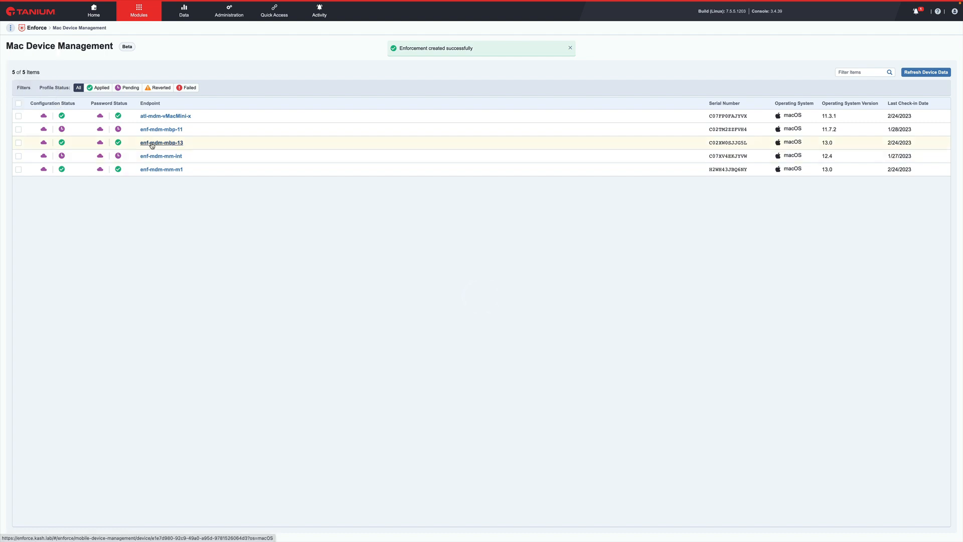
left_click(18, 129)
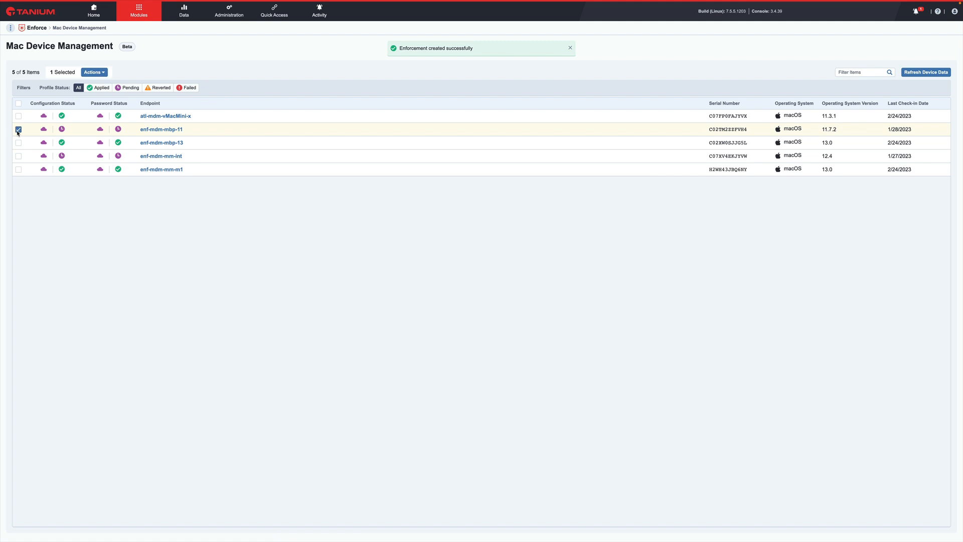
left_click(94, 72)
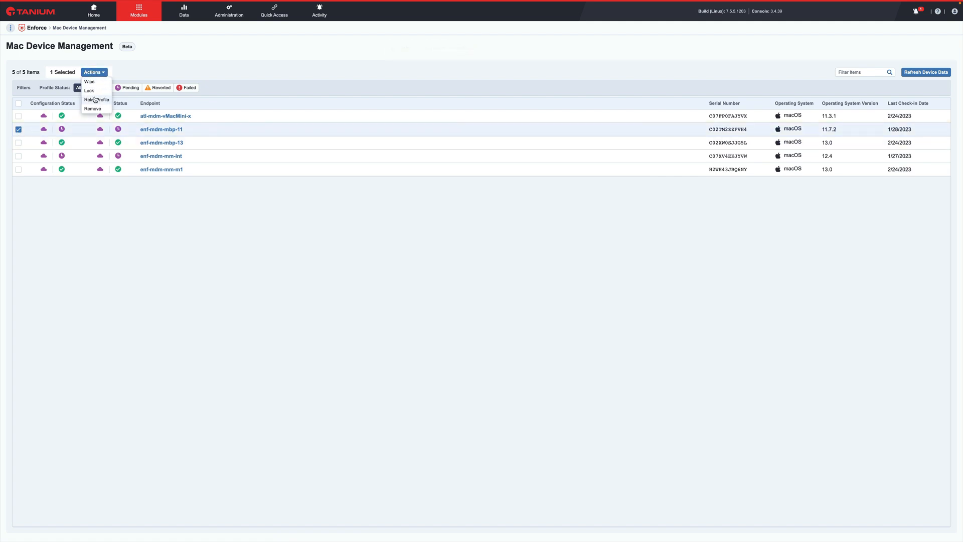
Step: Switch to enf-mdm-mbp-13 and view its device details and effective policy
left_click(95, 101)
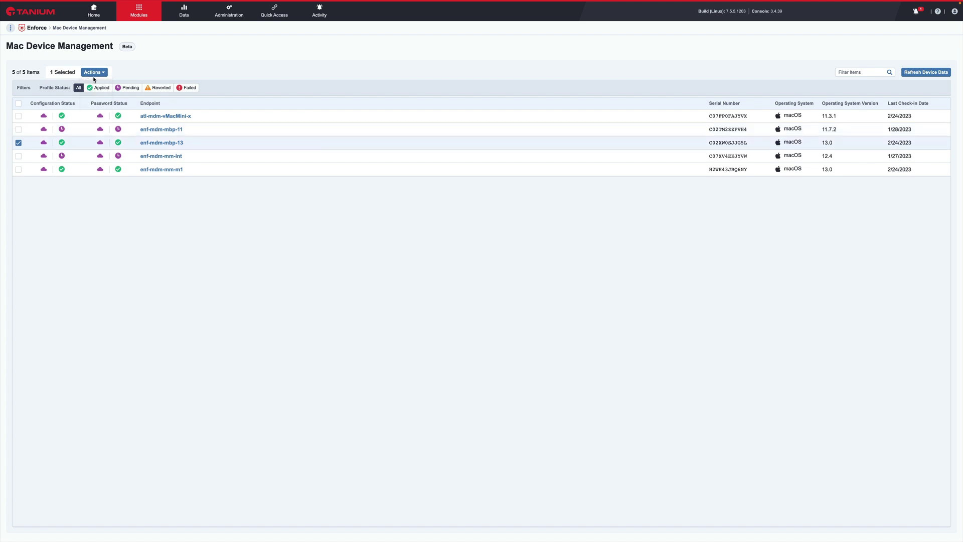
left_click(154, 143)
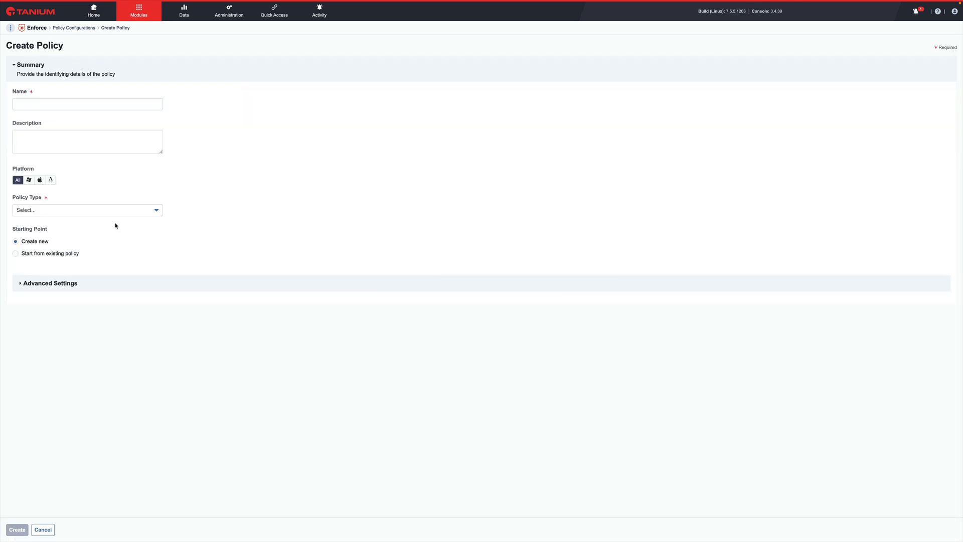
Step: Browse the Policy Type list, then return to the Enforce home page via Modules
left_click(115, 211)
scroll(108, 270, "down", 2)
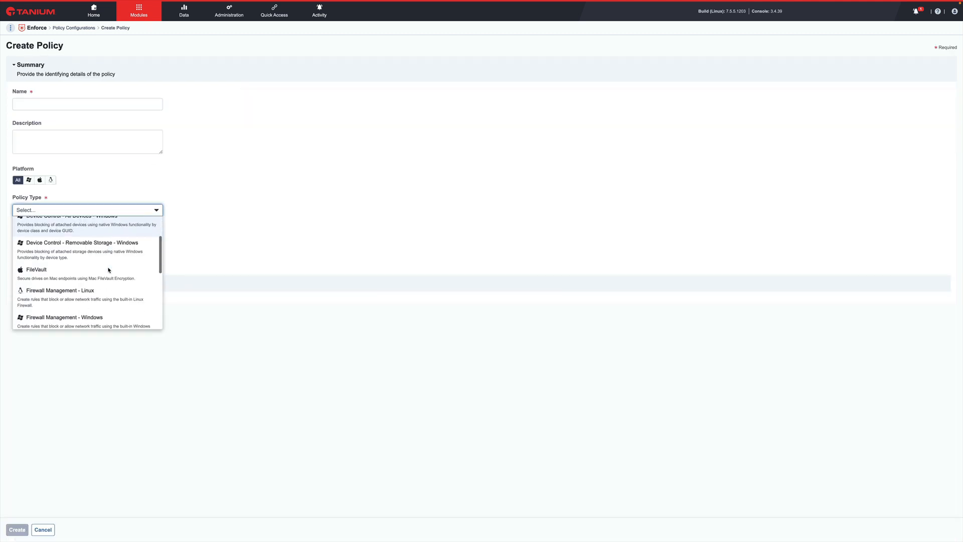
scroll(109, 270, "down", 3)
scroll(109, 269, "down", 1)
scroll(109, 270, "down", 1)
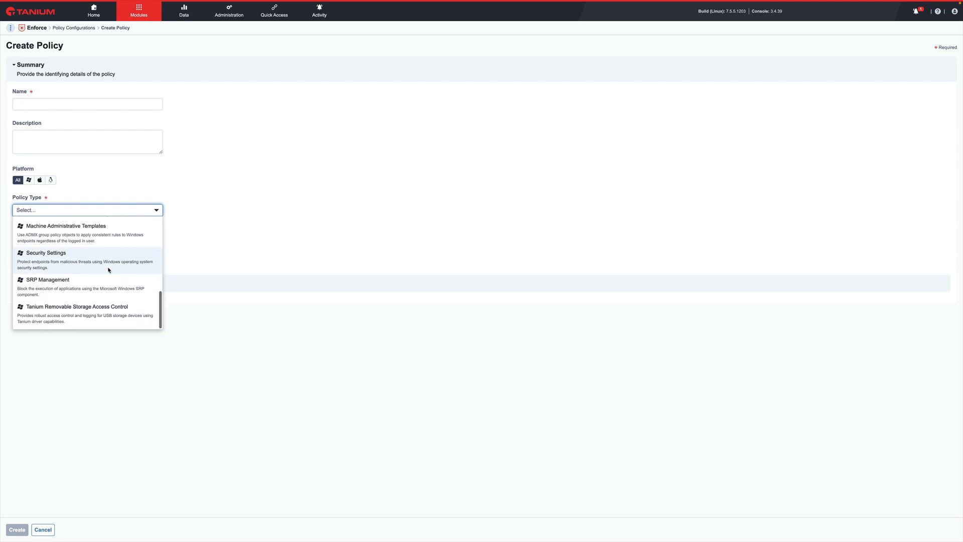
left_click(134, 26)
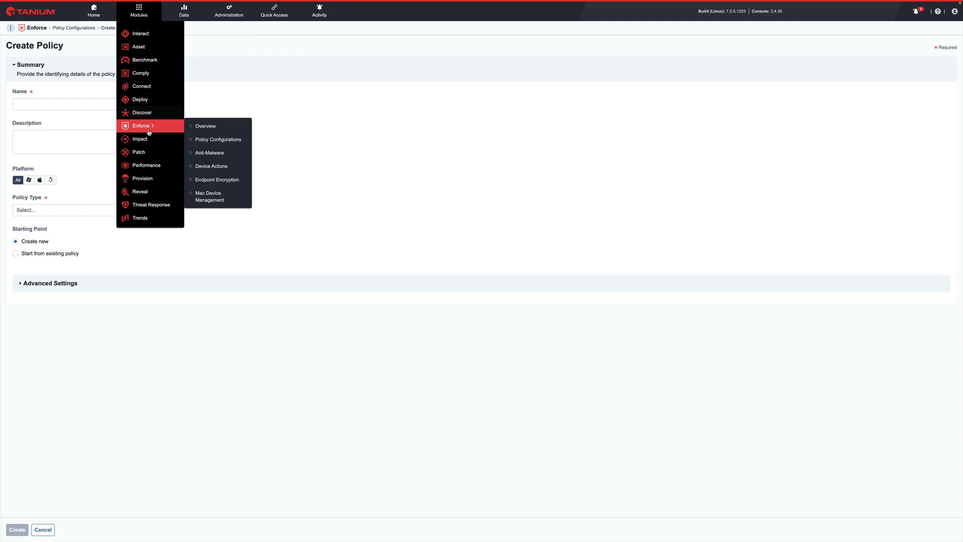
left_click(142, 126)
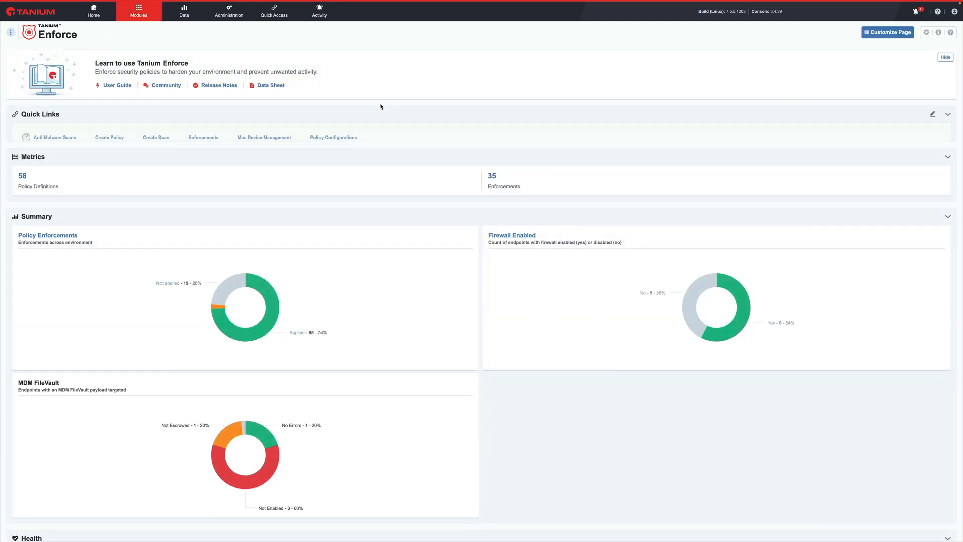